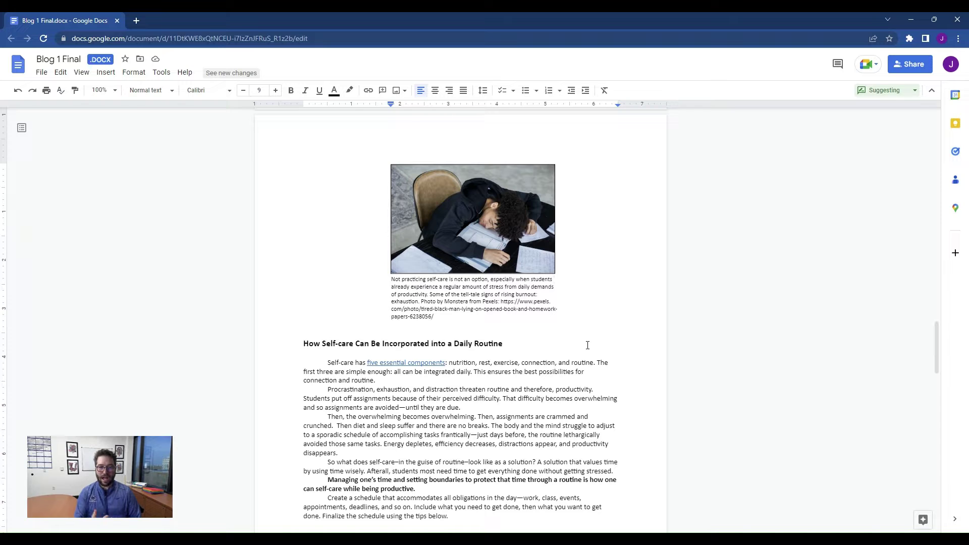
- Save the photo of the student asleep on his papers to Google Keep
right_click(501, 226)
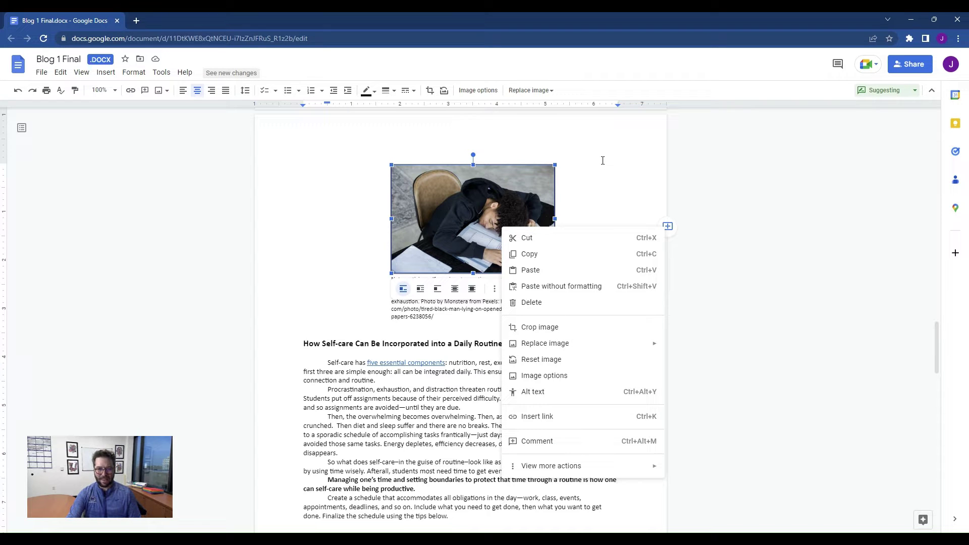
click(600, 198)
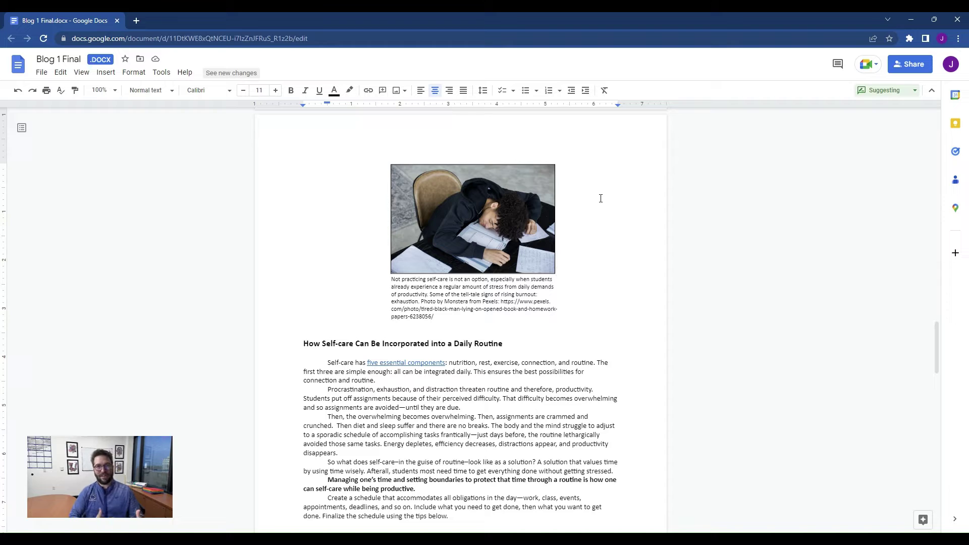
right_click(512, 217)
mouse_move(562, 456)
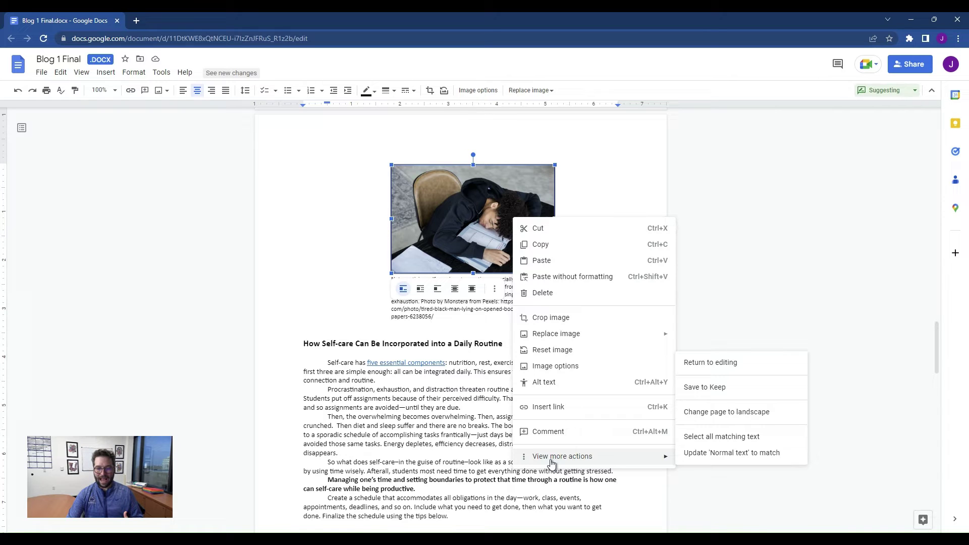
click(748, 388)
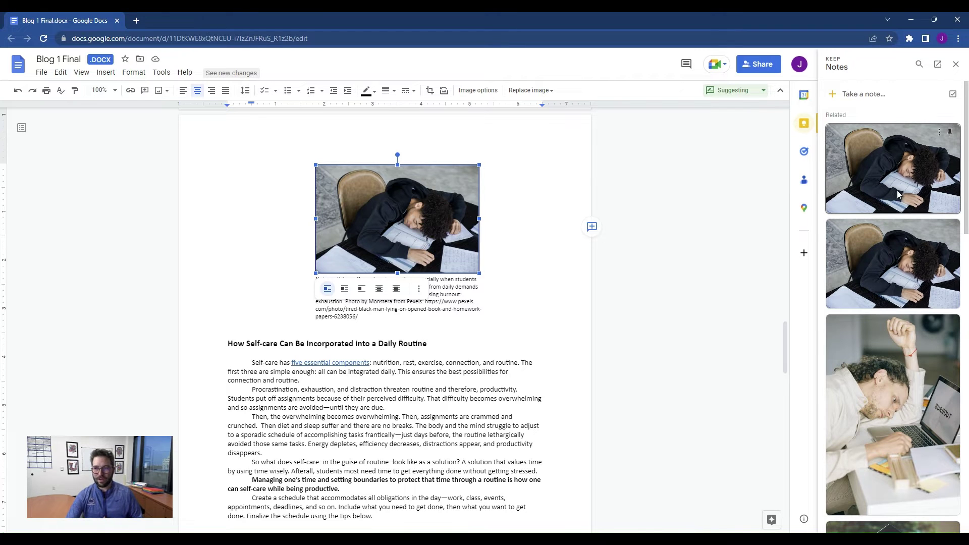
- Expand the saved photo note in the Keep side panel for editing
click(878, 171)
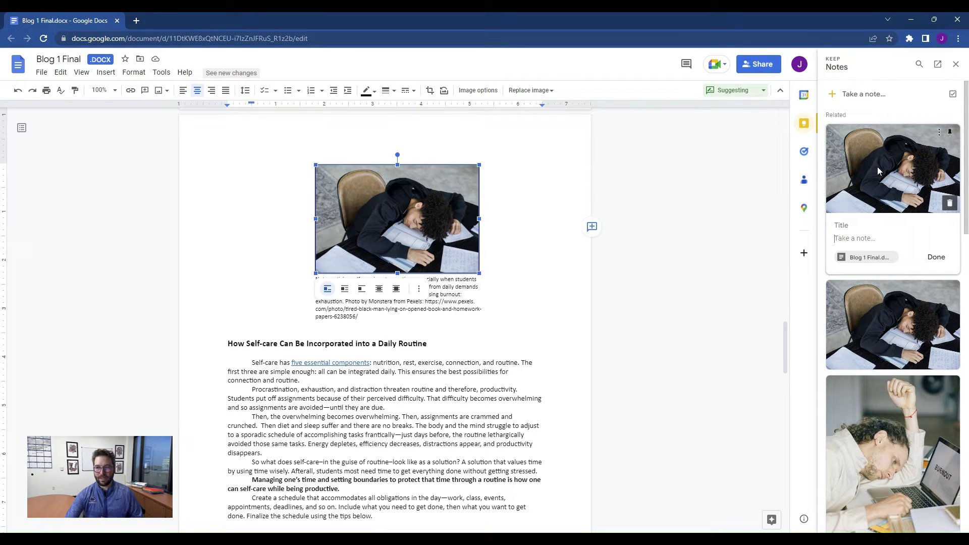